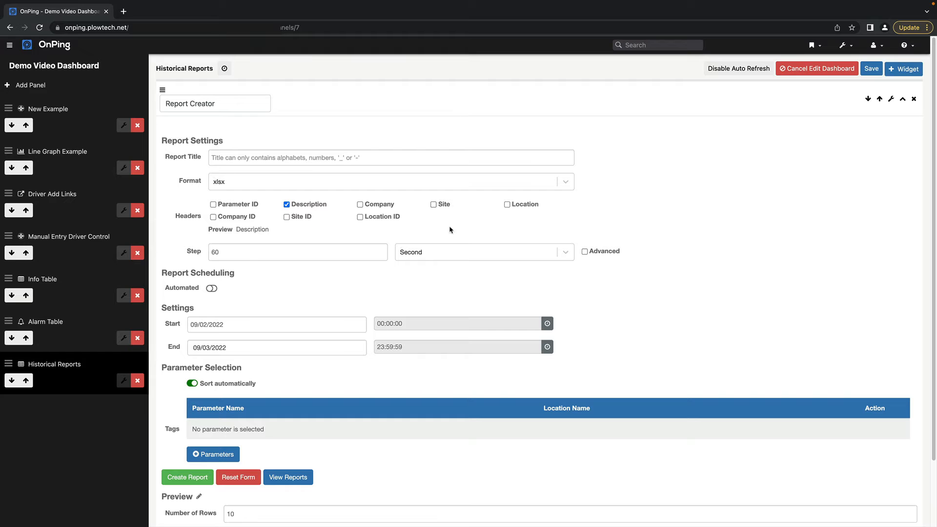
Start adding report parameters and list those from all locations of the Best Bread Bakery site
{"action": "scroll", "coordinate": [362, 353], "scroll_direction": "down", "scroll_amount": 3}
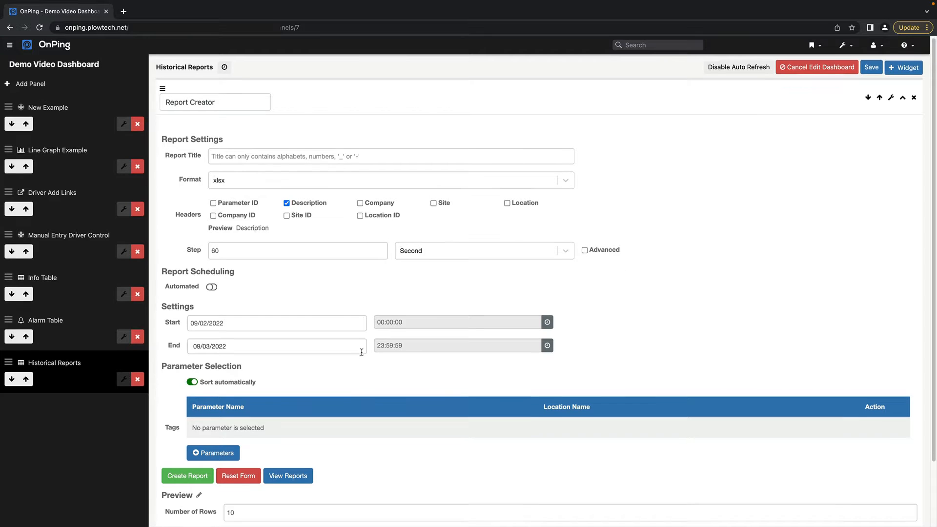
{"action": "scroll", "coordinate": [384, 196], "scroll_direction": "up", "scroll_amount": 3}
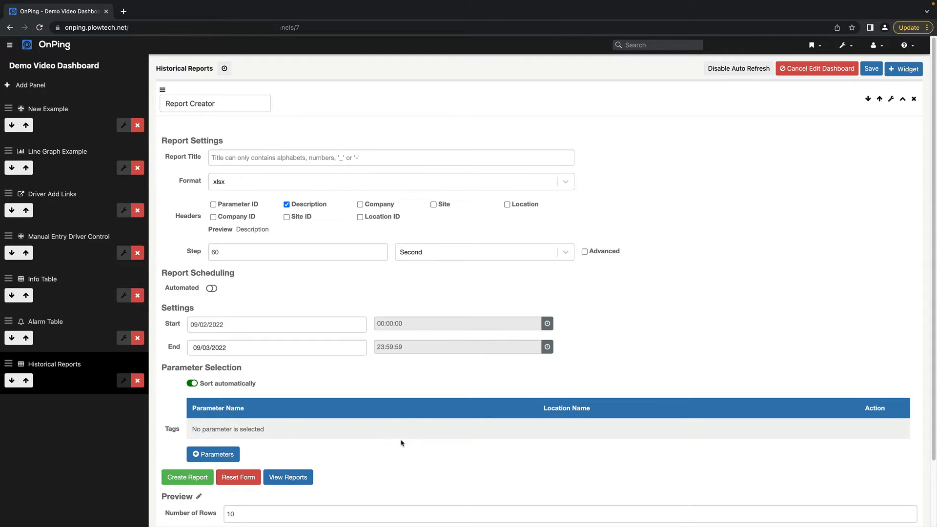
{"action": "left_click", "coordinate": [220, 456]}
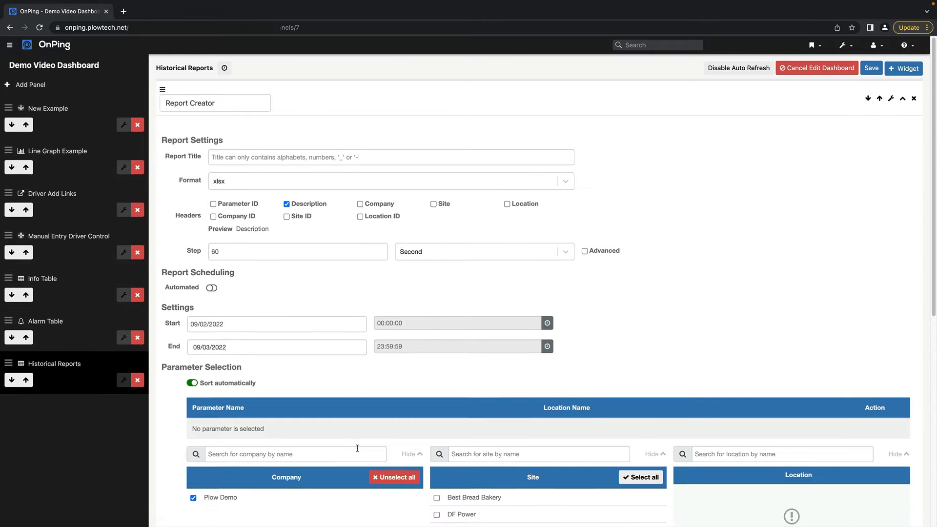
{"action": "scroll", "coordinate": [488, 415], "scroll_direction": "down", "scroll_amount": 2}
{"action": "left_click", "coordinate": [506, 399]}
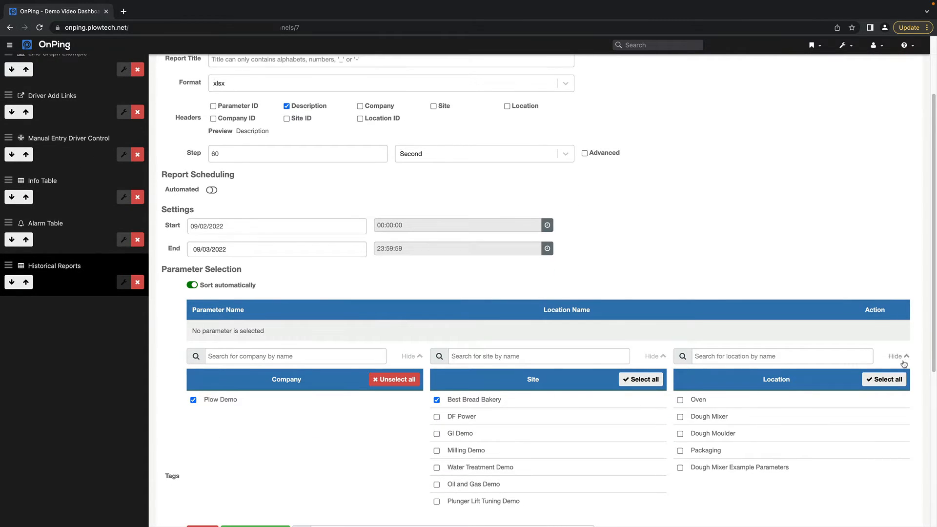
{"action": "left_click", "coordinate": [884, 379]}
{"action": "scroll", "coordinate": [884, 379], "scroll_direction": "down", "scroll_amount": 3}
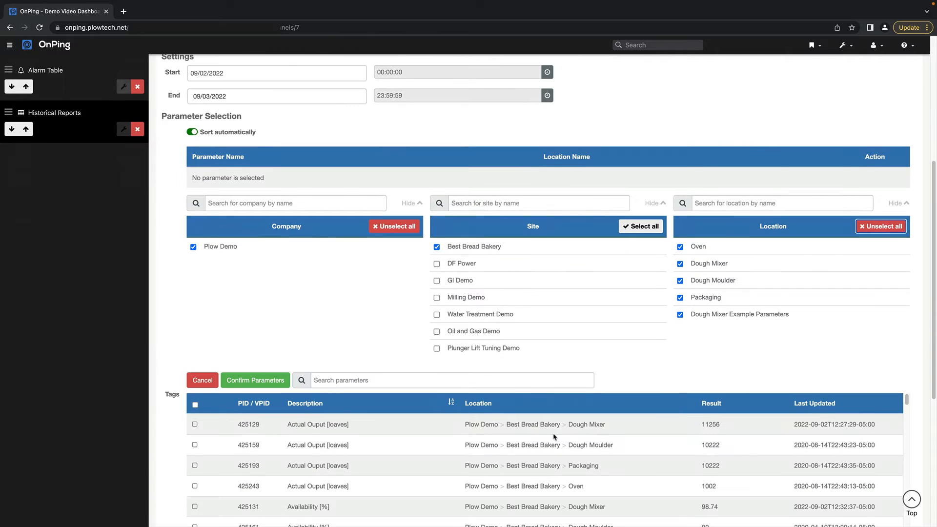
Sort the parameters by most recent update and add Product Tank Level [in], VFD Status, VFD Speed Ref [Hz] and Servo Status to the report
{"action": "left_click", "coordinate": [863, 412]}
{"action": "left_click", "coordinate": [858, 408]}
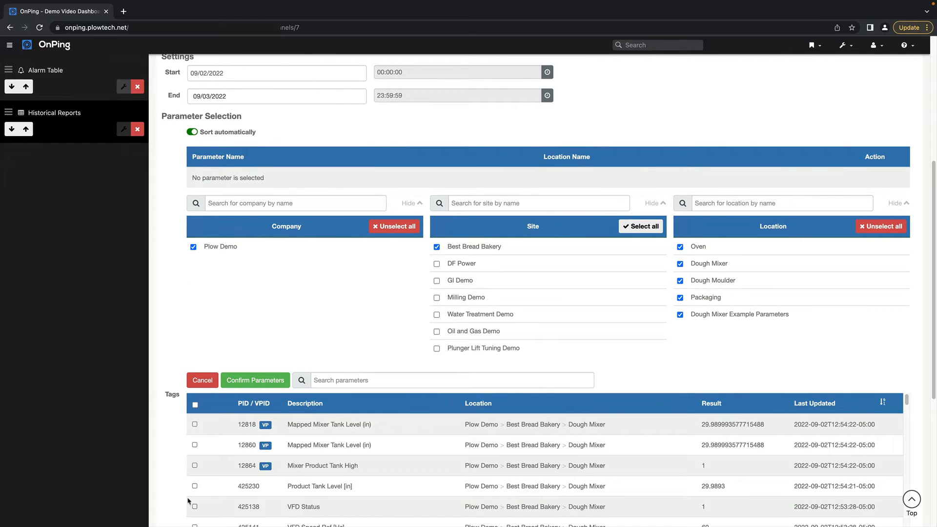
{"action": "scroll", "coordinate": [166, 497], "scroll_direction": "down", "scroll_amount": 1}
{"action": "scroll", "coordinate": [165, 497], "scroll_direction": "down", "scroll_amount": 1}
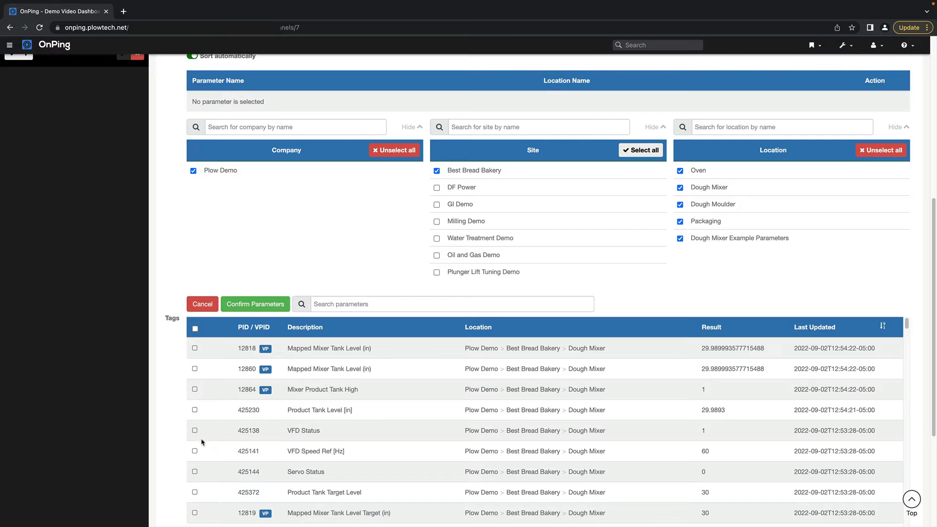
{"action": "left_click", "coordinate": [218, 411]}
{"action": "left_click", "coordinate": [218, 431]}
{"action": "left_click", "coordinate": [219, 454]}
{"action": "left_click", "coordinate": [215, 471]}
{"action": "left_click", "coordinate": [262, 307]}
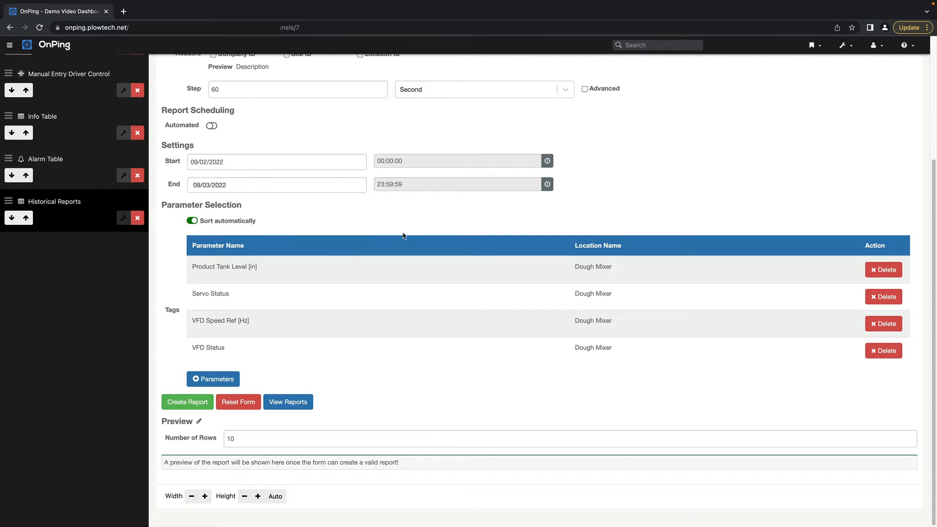
Enable automated report scheduling, view the By Request schedule option, and disable automation again
{"action": "scroll", "coordinate": [360, 215], "scroll_direction": "up", "scroll_amount": 1}
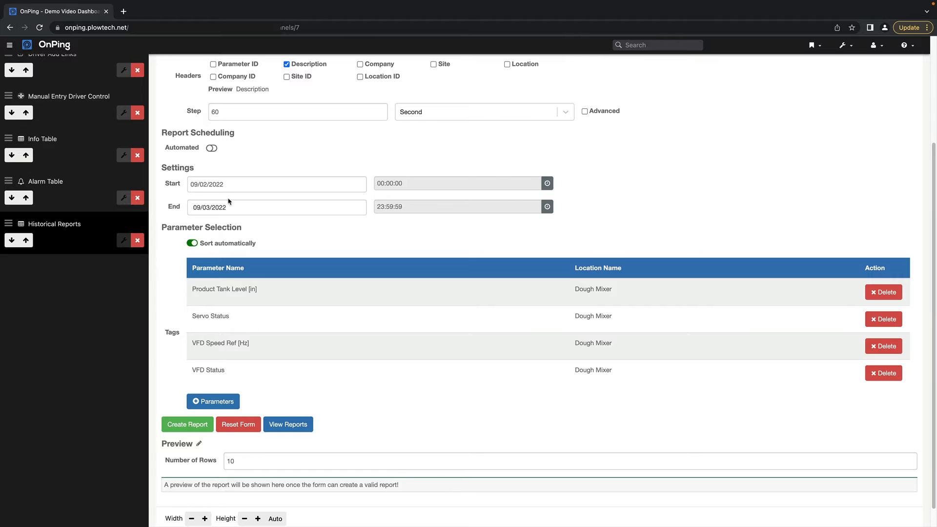
{"action": "left_click", "coordinate": [212, 148]}
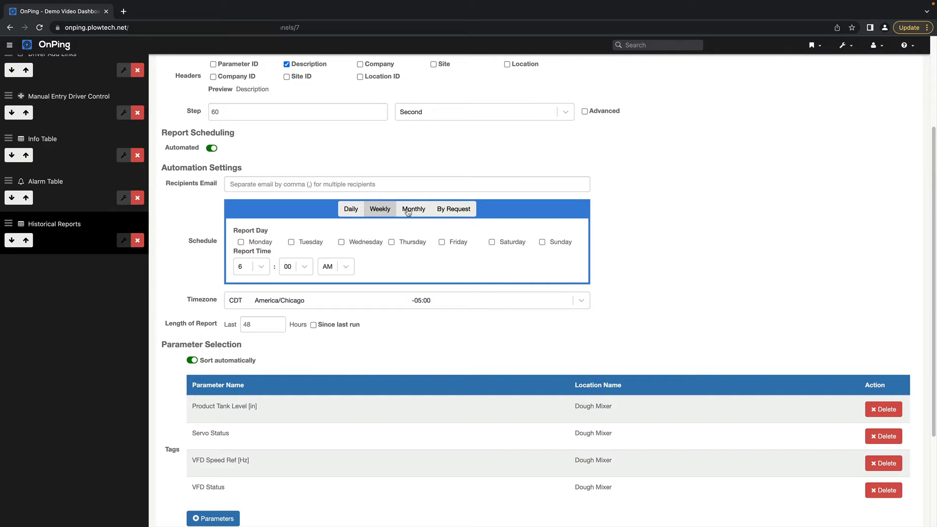
{"action": "left_click", "coordinate": [455, 209]}
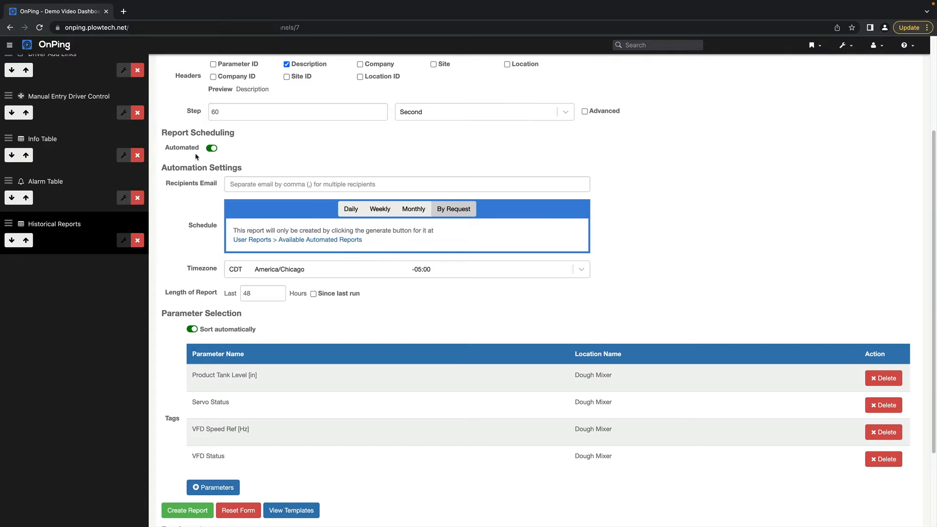
{"action": "left_click", "coordinate": [212, 149]}
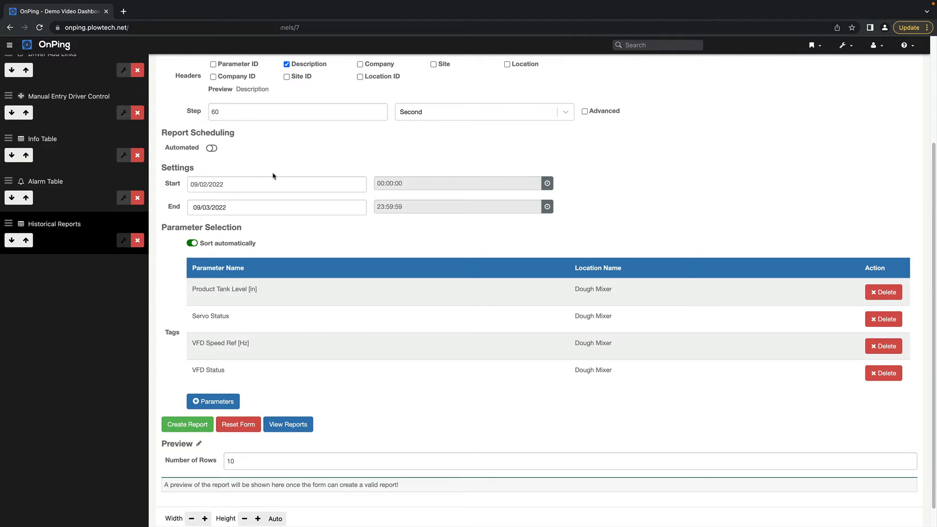
Check the available report formats, keep xlsx, and title the report "Example"
{"action": "scroll", "coordinate": [273, 176], "scroll_direction": "up", "scroll_amount": 2}
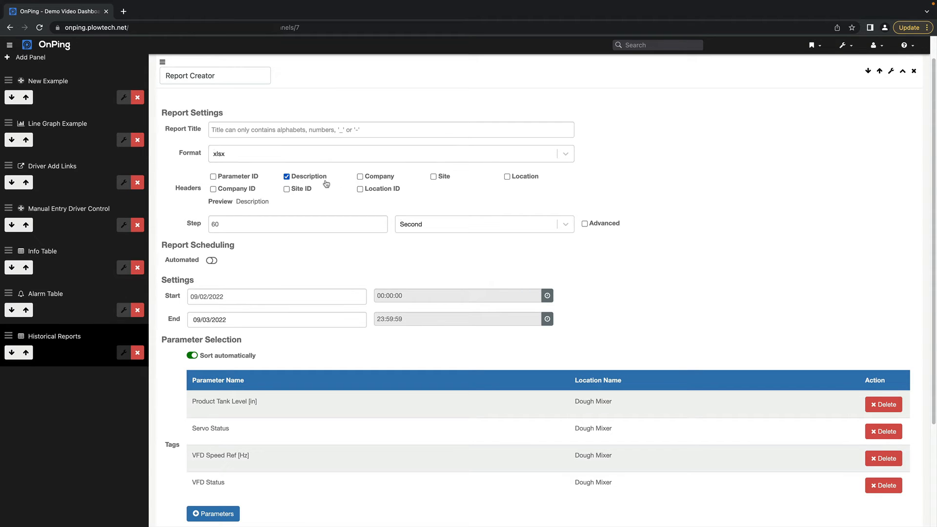
{"action": "left_click", "coordinate": [261, 158]}
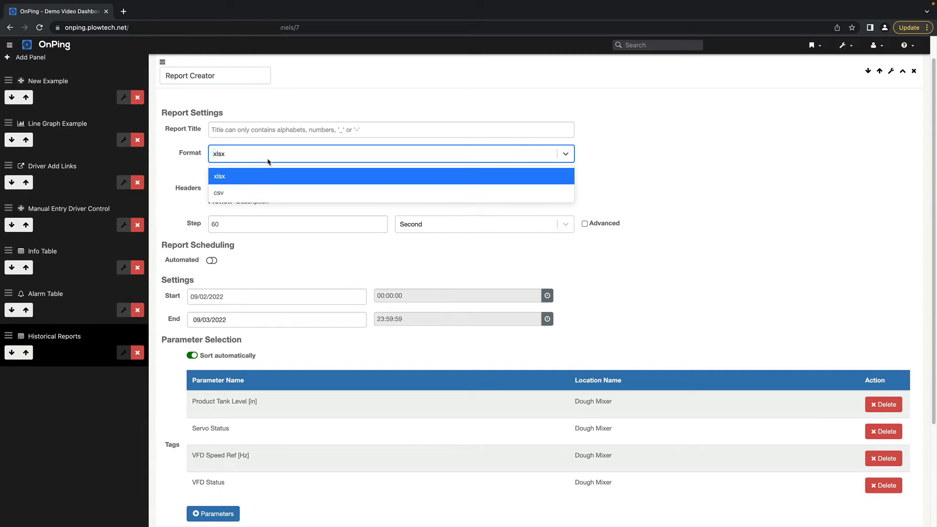
{"action": "left_click", "coordinate": [270, 155]}
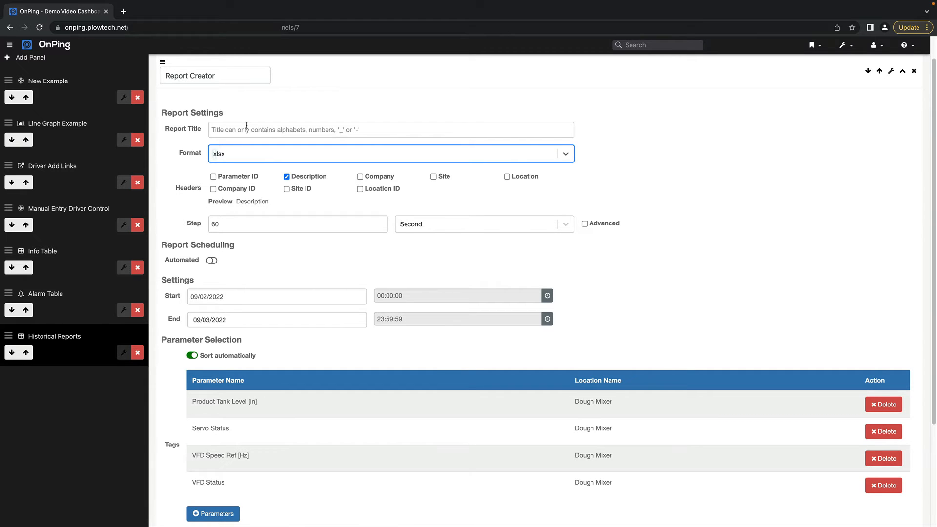
{"action": "left_click", "coordinate": [262, 128]}
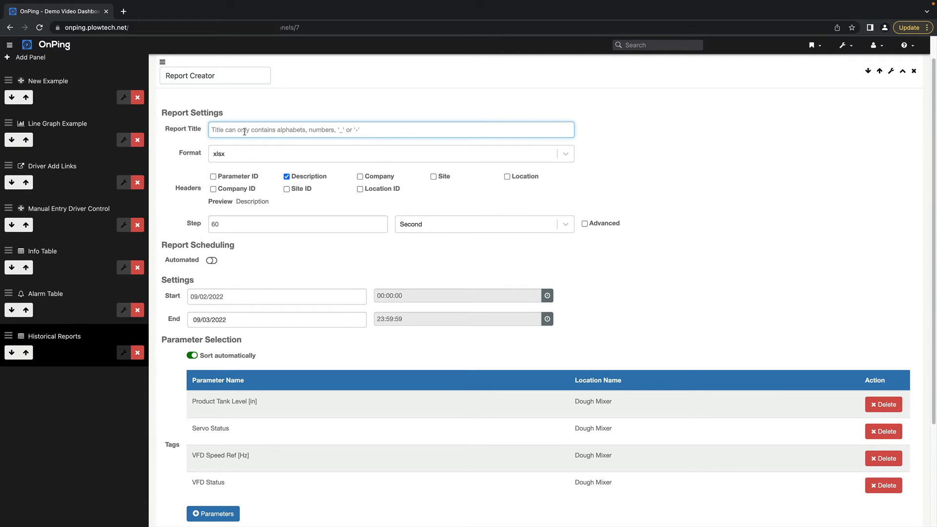
{"action": "type", "text": "Excel"}
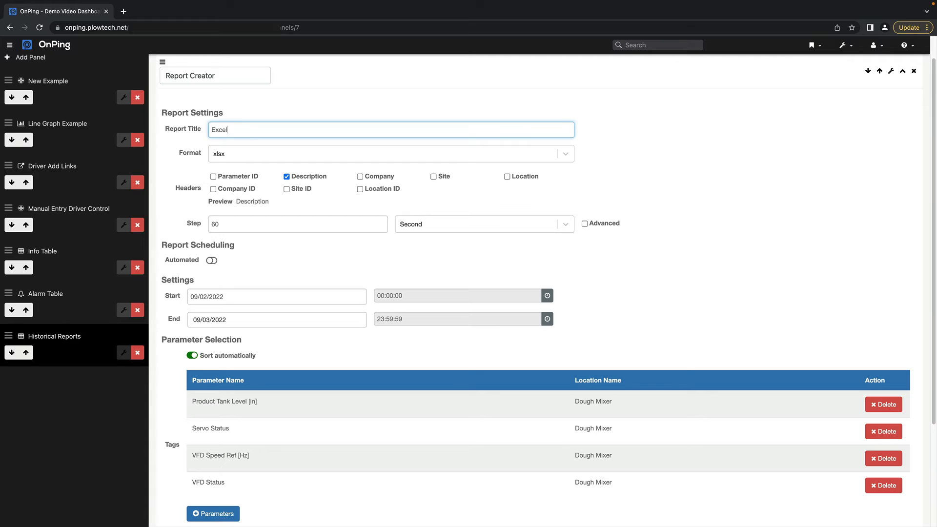
{"action": "key", "text": "BackSpace"}
{"action": "key", "text": "BackSpace"}
{"action": "key", "text": "BackSpace"}
{"action": "type", "text": "xample"}
Set the number of rows in the report preview to 100
{"action": "scroll", "coordinate": [582, 288], "scroll_direction": "down", "scroll_amount": 6}
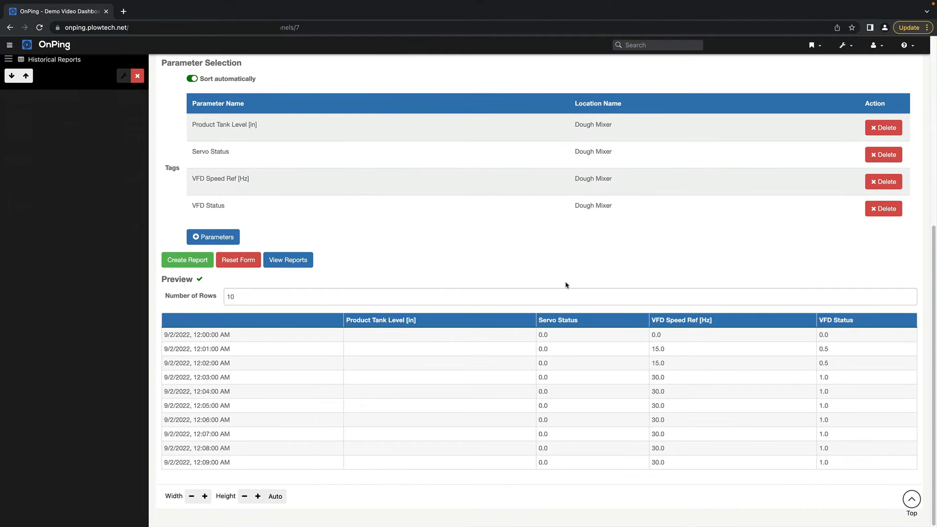
{"action": "scroll", "coordinate": [369, 228], "scroll_direction": "up", "scroll_amount": 5}
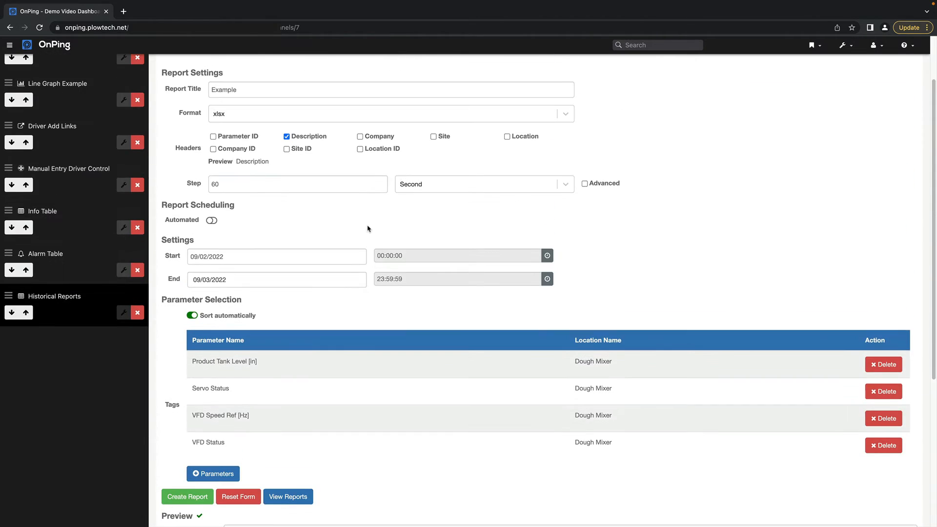
{"action": "scroll", "coordinate": [369, 228], "scroll_direction": "down", "scroll_amount": 5}
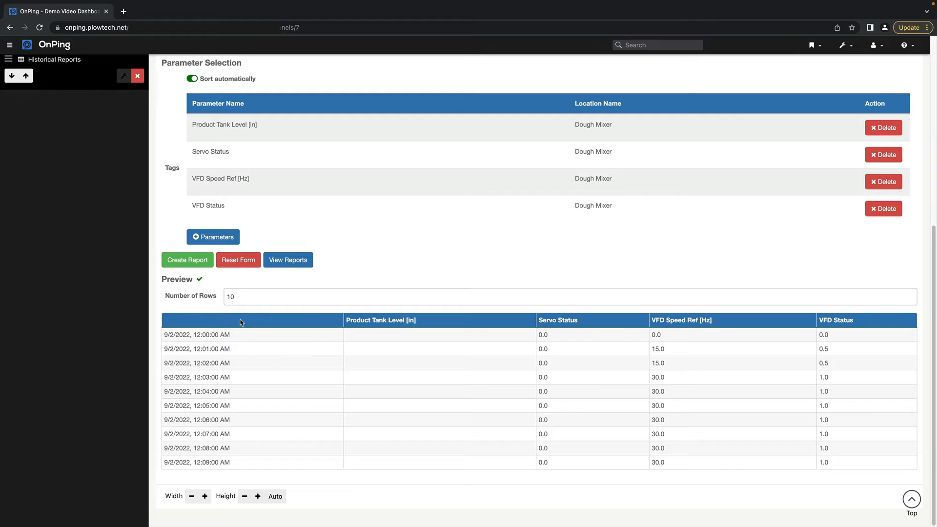
{"action": "left_click", "coordinate": [250, 297]}
{"action": "type", "text": "0"}
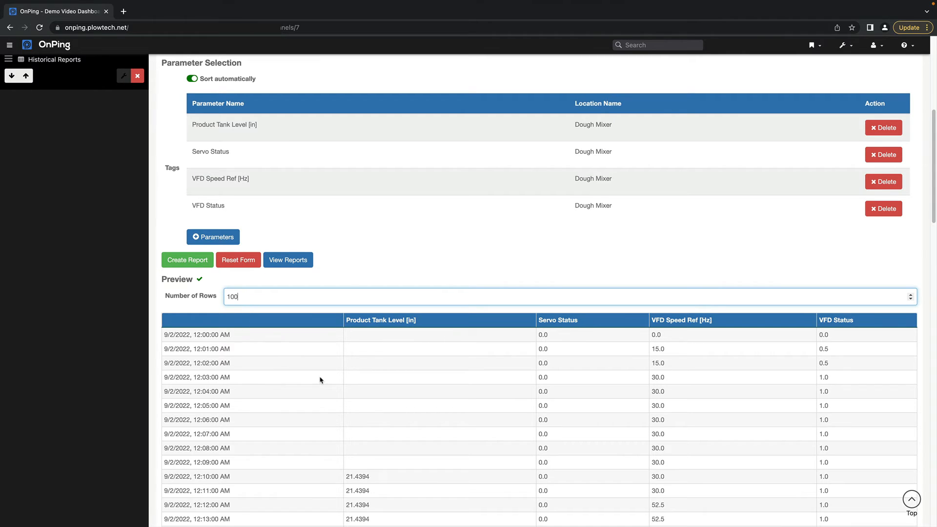
Examine the report preview down to its last row and compare it with the report settings
{"action": "scroll", "coordinate": [321, 379], "scroll_direction": "down", "scroll_amount": 5}
{"action": "scroll", "coordinate": [322, 378], "scroll_direction": "down", "scroll_amount": 8}
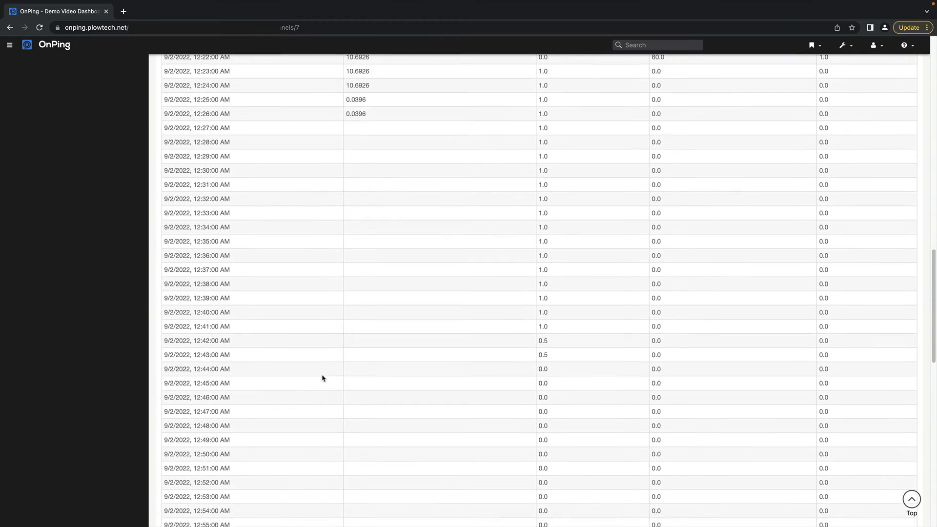
{"action": "scroll", "coordinate": [359, 171], "scroll_direction": "up", "scroll_amount": 12}
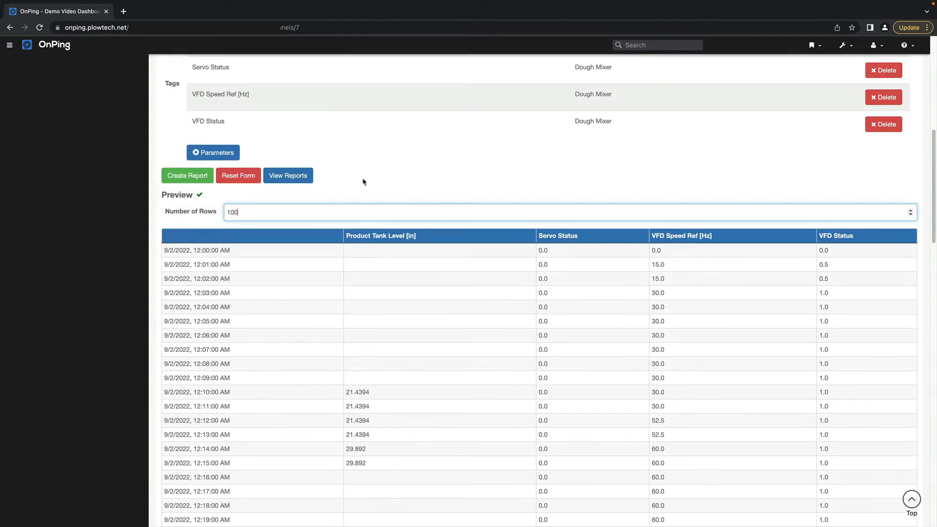
{"action": "scroll", "coordinate": [644, 331], "scroll_direction": "down", "scroll_amount": 10}
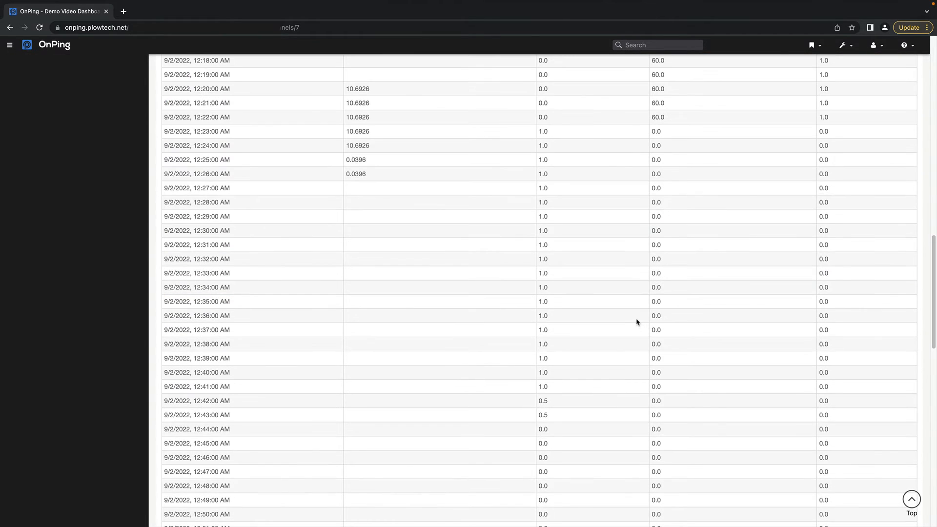
{"action": "scroll", "coordinate": [637, 322], "scroll_direction": "down", "scroll_amount": 15}
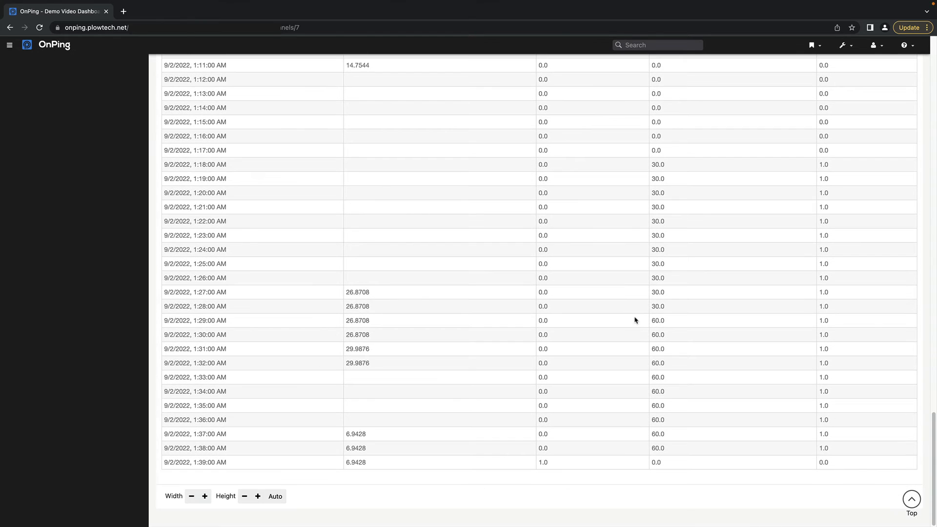
{"action": "scroll", "coordinate": [635, 320], "scroll_direction": "up", "scroll_amount": 20}
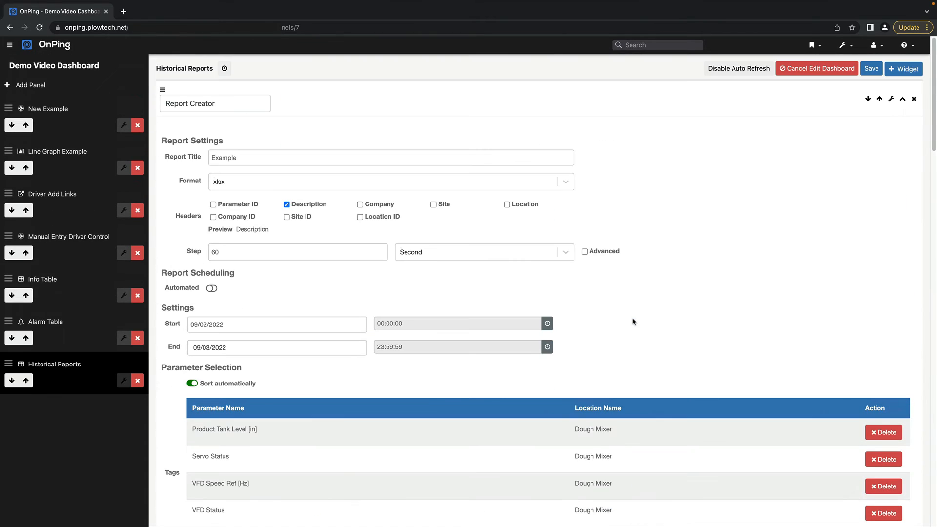
{"action": "scroll", "coordinate": [633, 321], "scroll_direction": "down", "scroll_amount": 4}
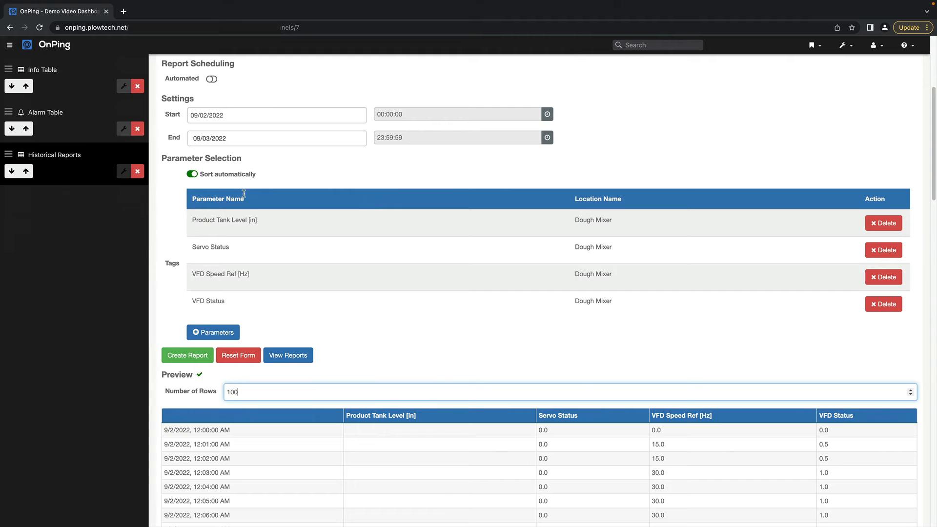
{"action": "scroll", "coordinate": [338, 189], "scroll_direction": "up", "scroll_amount": 5}
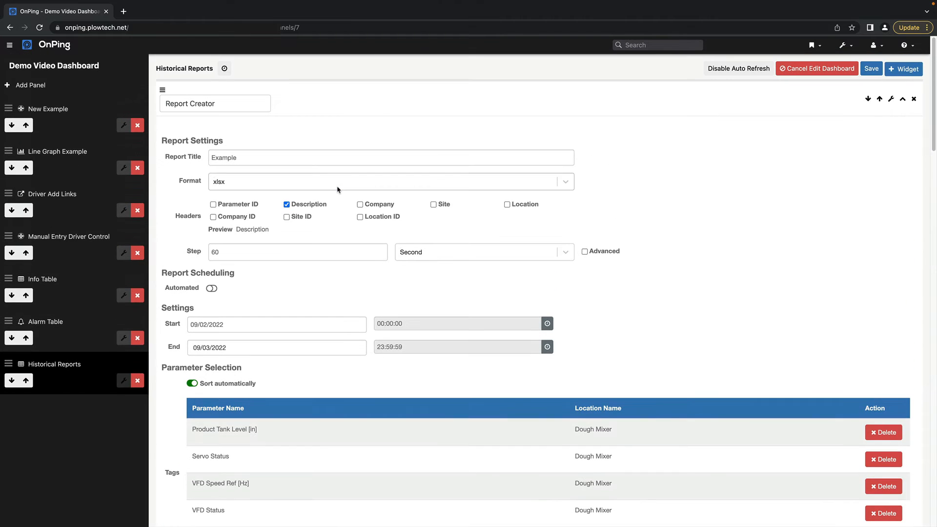
{"action": "scroll", "coordinate": [431, 262], "scroll_direction": "down", "scroll_amount": 8}
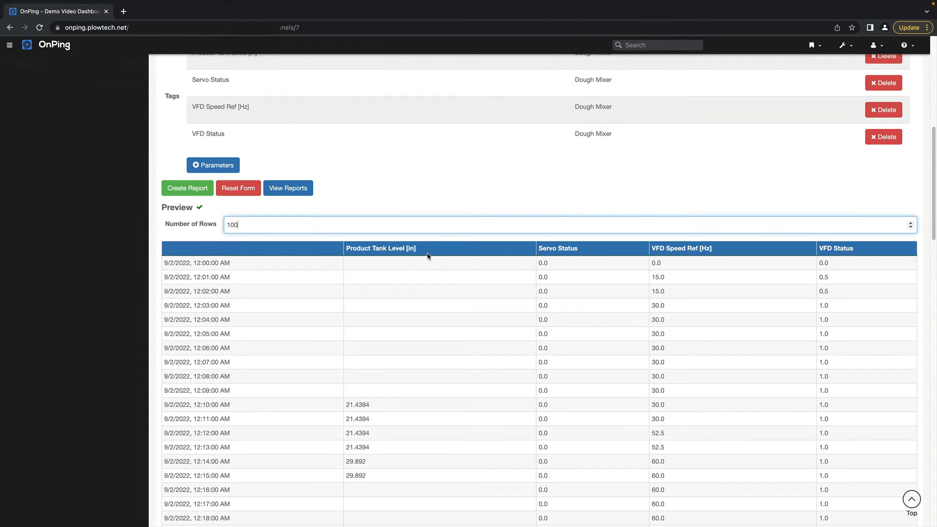
Set the number of preview rows to 10 and create the report
{"action": "key", "text": "BackSpace"}
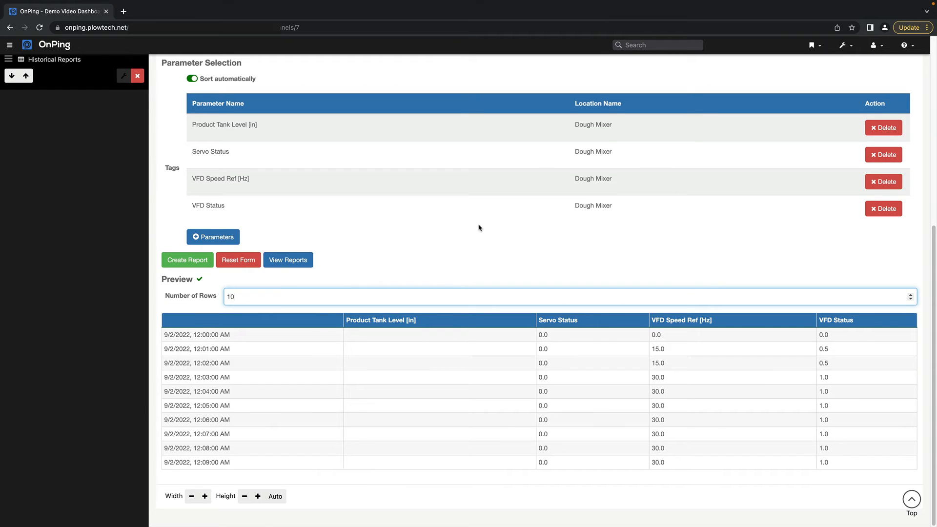
{"action": "scroll", "coordinate": [476, 230], "scroll_direction": "up", "scroll_amount": 6}
{"action": "scroll", "coordinate": [476, 229], "scroll_direction": "down", "scroll_amount": 2}
{"action": "scroll", "coordinate": [476, 230], "scroll_direction": "up", "scroll_amount": 2}
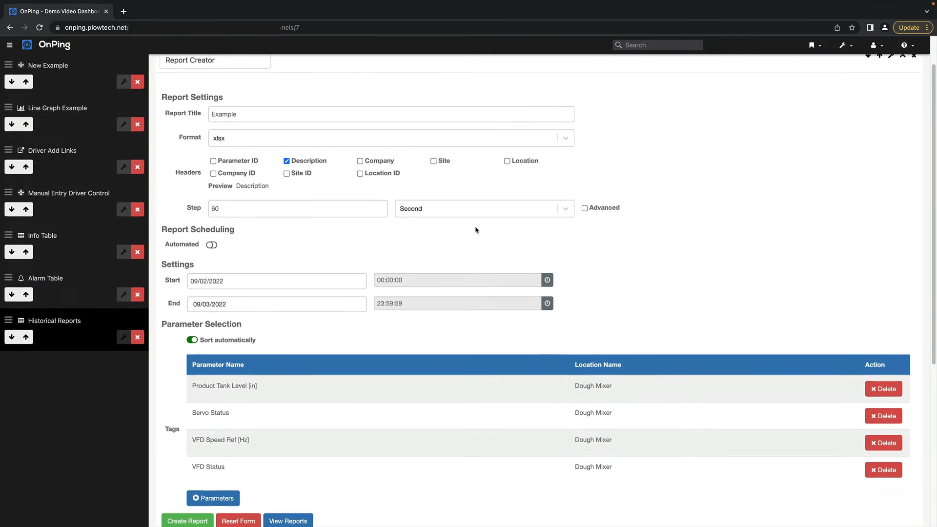
{"action": "scroll", "coordinate": [422, 244], "scroll_direction": "down", "scroll_amount": 6}
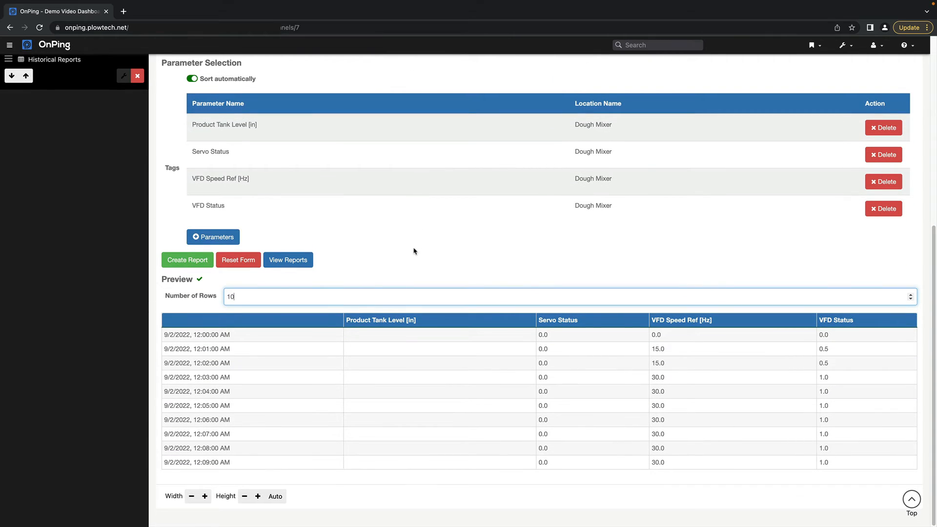
{"action": "left_click", "coordinate": [196, 261]}
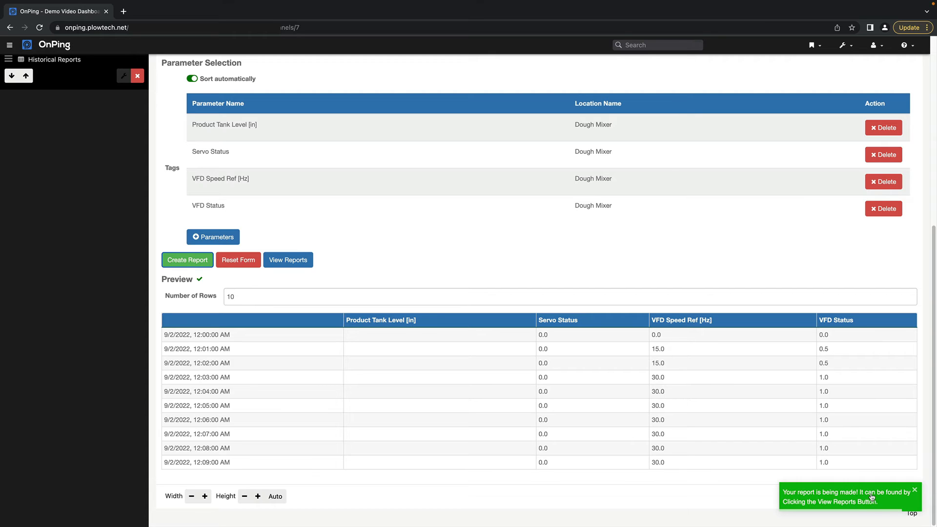
Open the user reports page in a new browser tab and open the exported Example.xlsx file
{"action": "right_click", "coordinate": [286, 262]}
{"action": "left_click", "coordinate": [296, 264]}
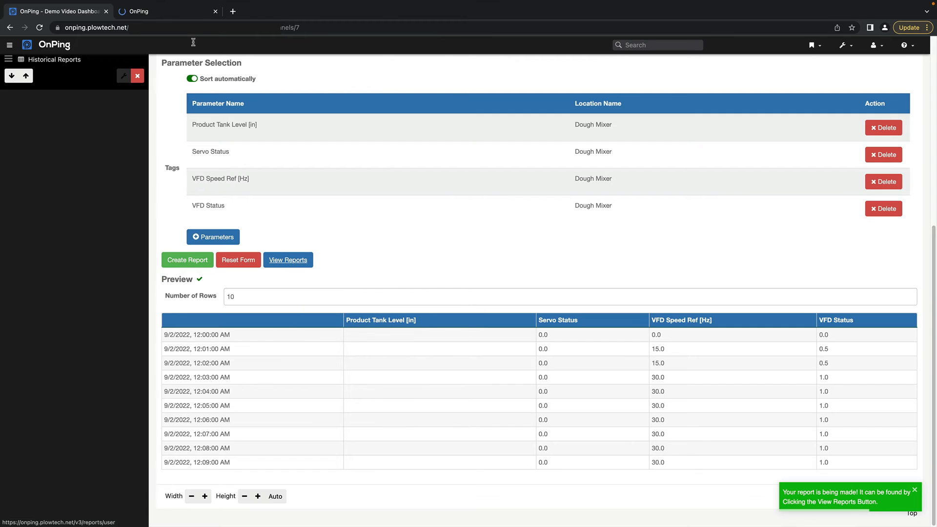
{"action": "left_click", "coordinate": [168, 12]}
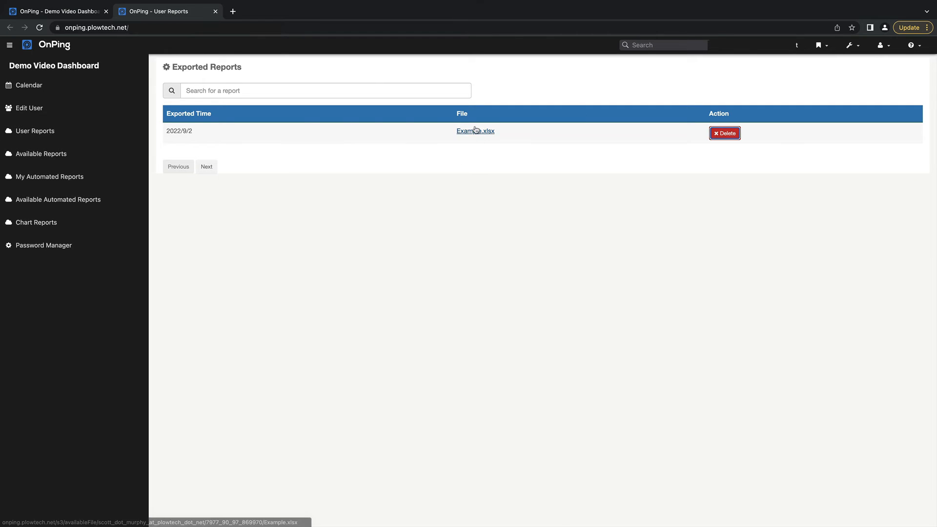
{"action": "left_click", "coordinate": [475, 130]}
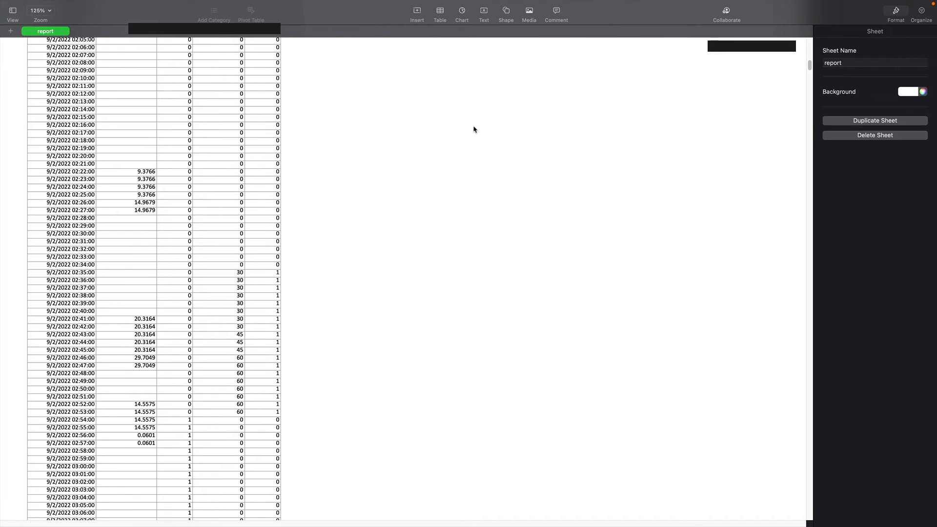
Review the exported report sheet back up to its column headers and first time rows
{"action": "scroll", "coordinate": [444, 152], "scroll_direction": "up", "scroll_amount": 5}
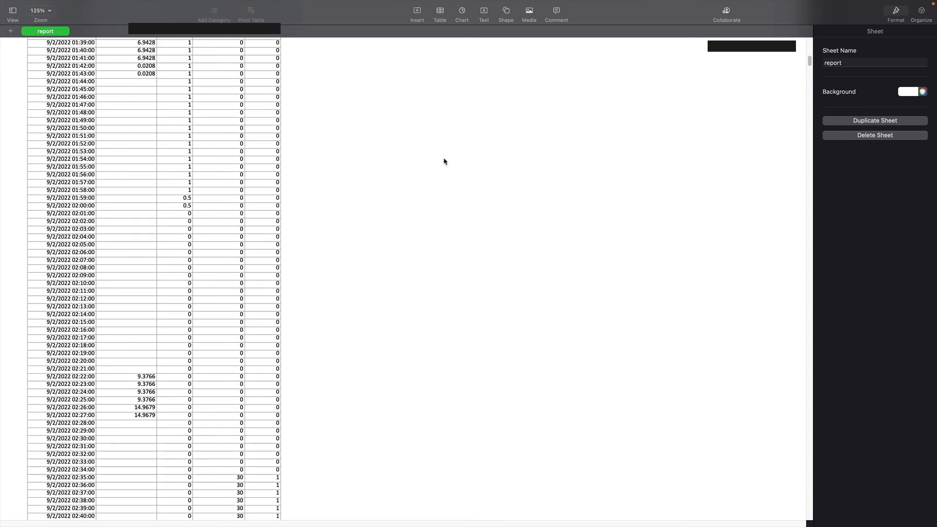
{"action": "scroll", "coordinate": [444, 161], "scroll_direction": "up", "scroll_amount": 13}
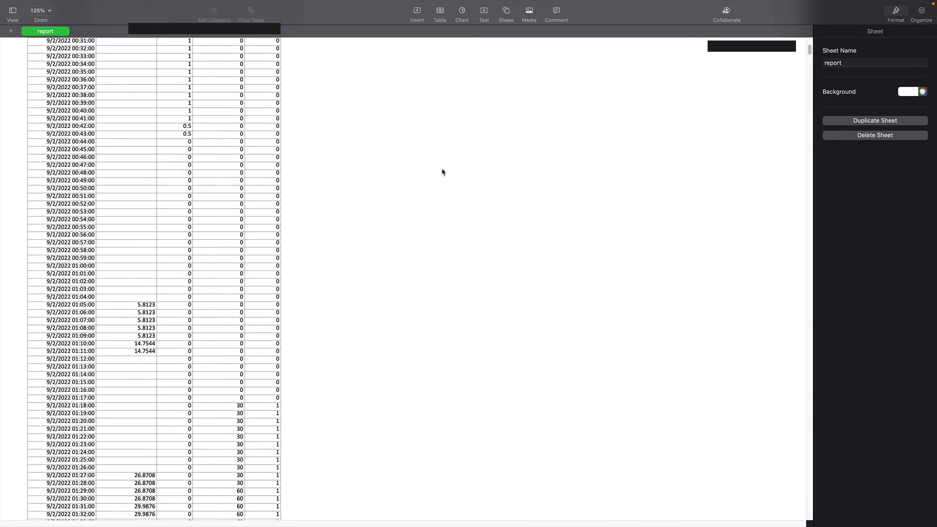
{"action": "scroll", "coordinate": [443, 172], "scroll_direction": "up", "scroll_amount": 6}
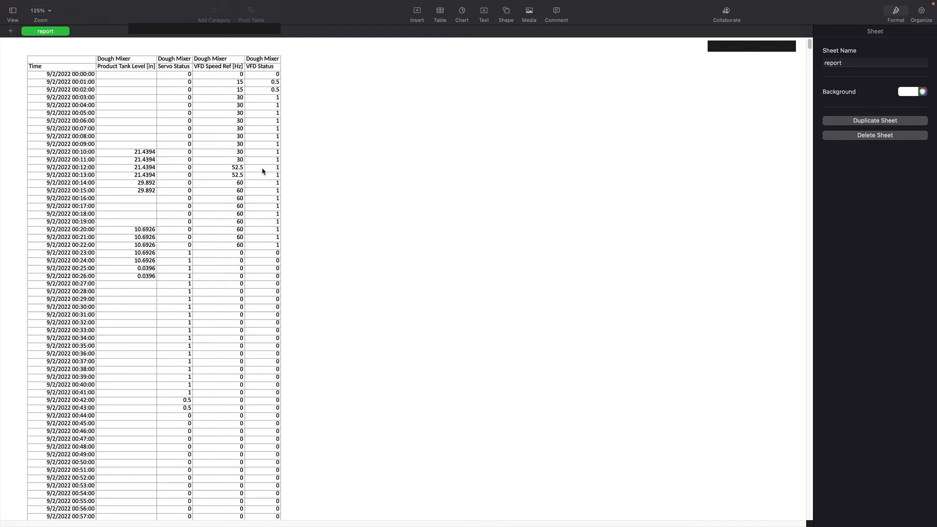
Return to the OnPing dashboard in the browser and turn on automated scheduling for the Example report
{"action": "key", "text": "super+Tab"}
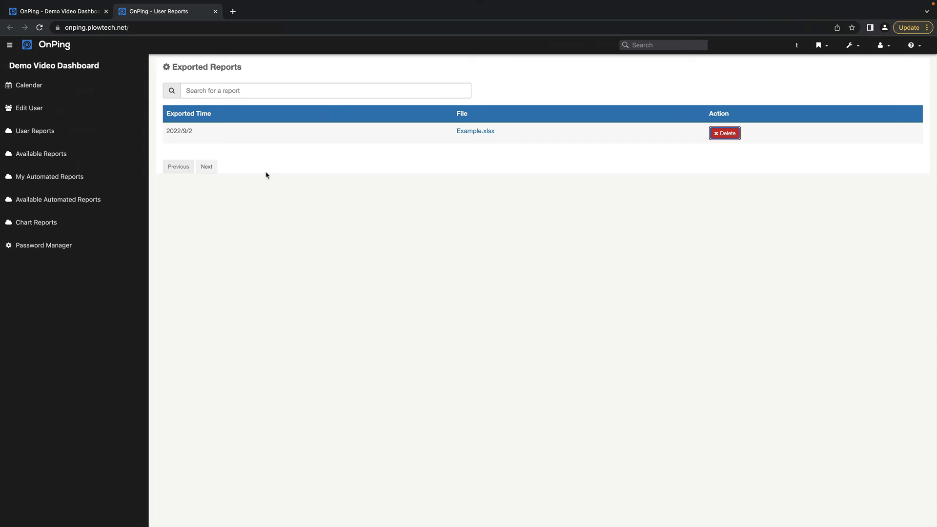
{"action": "left_click", "coordinate": [78, 13]}
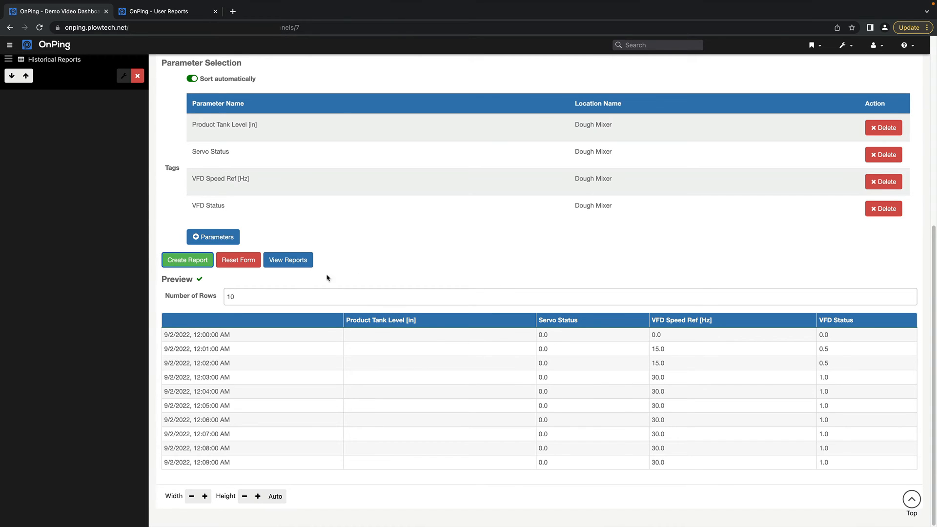
{"action": "scroll", "coordinate": [371, 267], "scroll_direction": "up", "scroll_amount": 2}
{"action": "scroll", "coordinate": [245, 169], "scroll_direction": "up", "scroll_amount": 3}
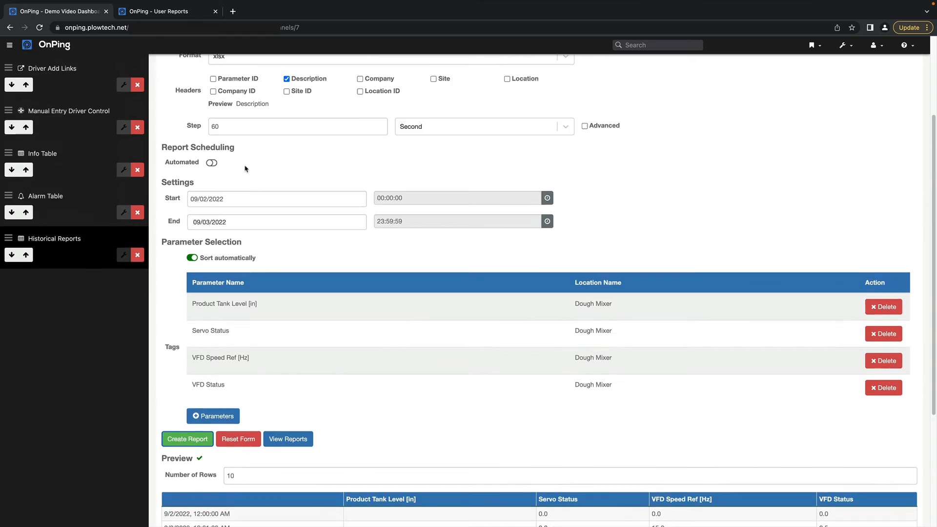
{"action": "scroll", "coordinate": [245, 168], "scroll_direction": "up", "scroll_amount": 2}
{"action": "left_click", "coordinate": [212, 253]}
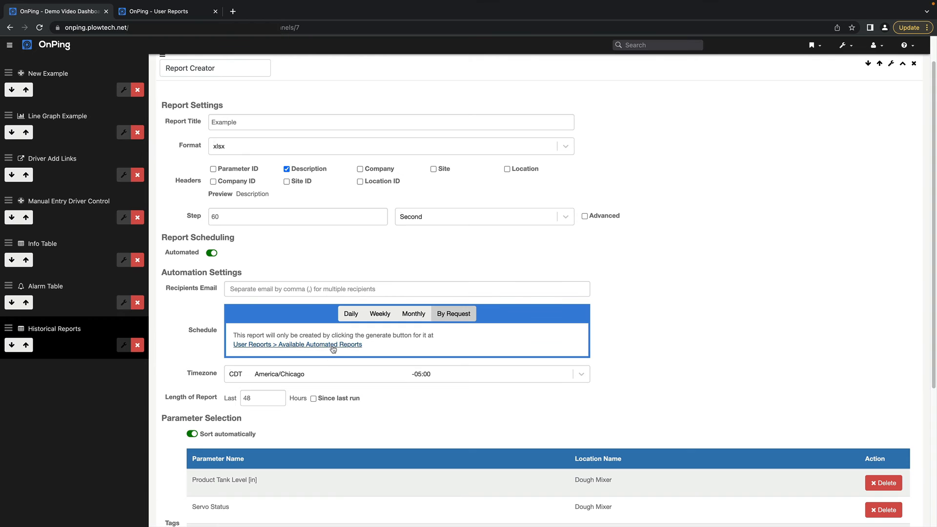
Enter the recipient's email address in the report's automation settings
{"action": "scroll", "coordinate": [324, 352], "scroll_direction": "up", "scroll_amount": 1}
{"action": "left_click", "coordinate": [297, 326]}
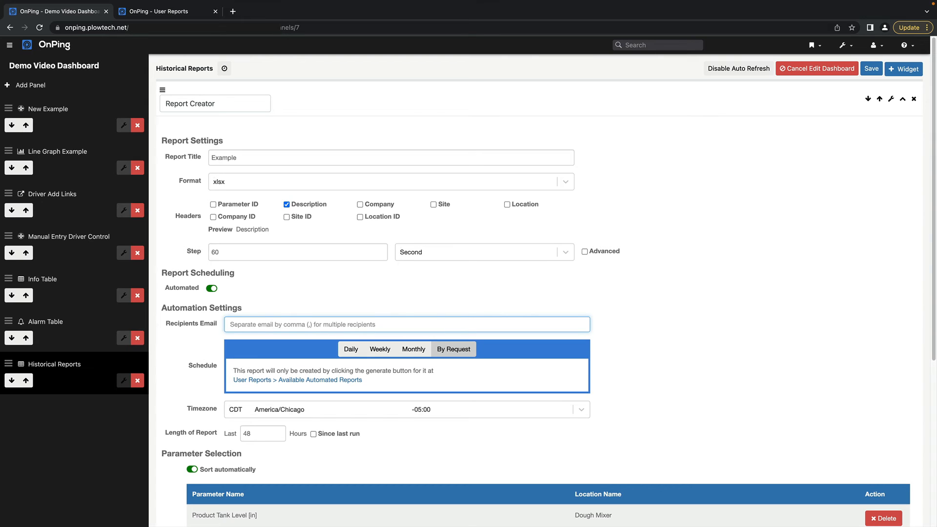
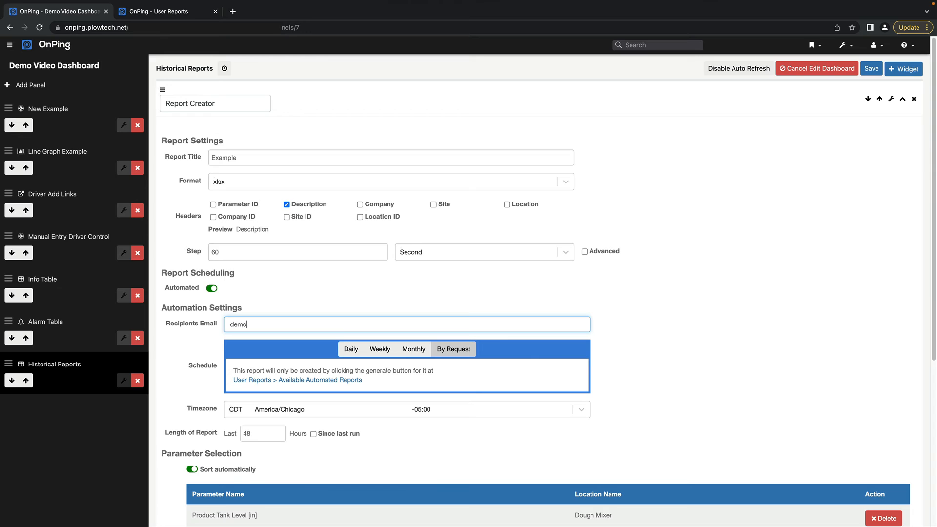
Create the automated report, and generate Example from the list of automated historical report templates
{"action": "scroll", "coordinate": [439, 444], "scroll_direction": "down", "scroll_amount": 5}
{"action": "scroll", "coordinate": [393, 421], "scroll_direction": "up", "scroll_amount": 3}
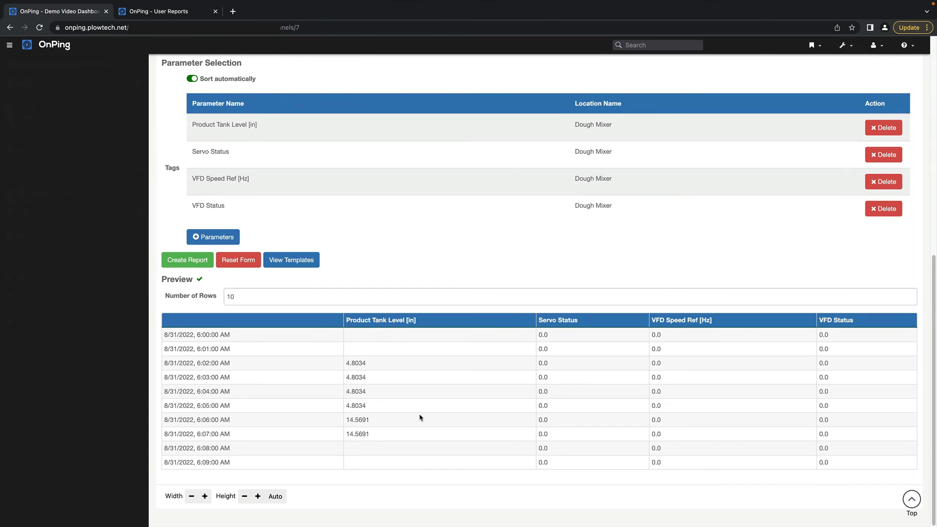
{"action": "left_click", "coordinate": [199, 265]}
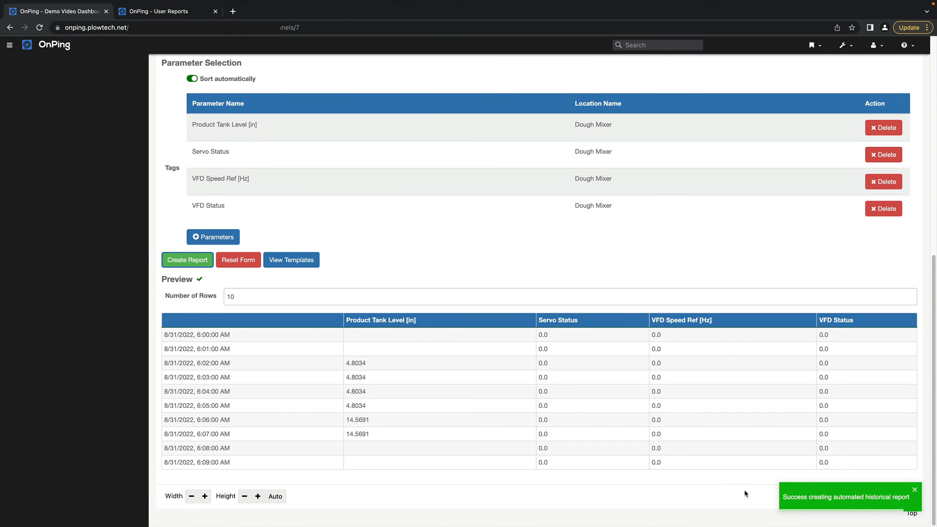
{"action": "left_click", "coordinate": [300, 264]}
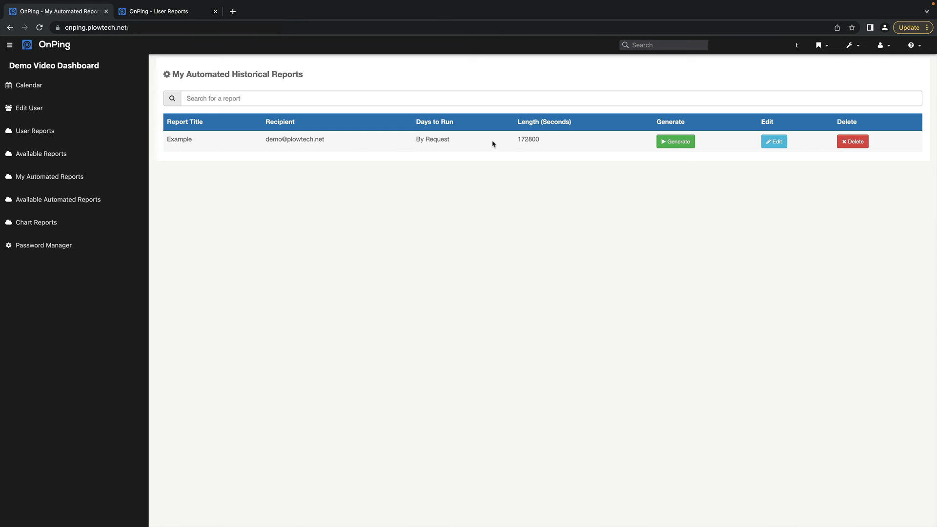
{"action": "left_click", "coordinate": [671, 145]}
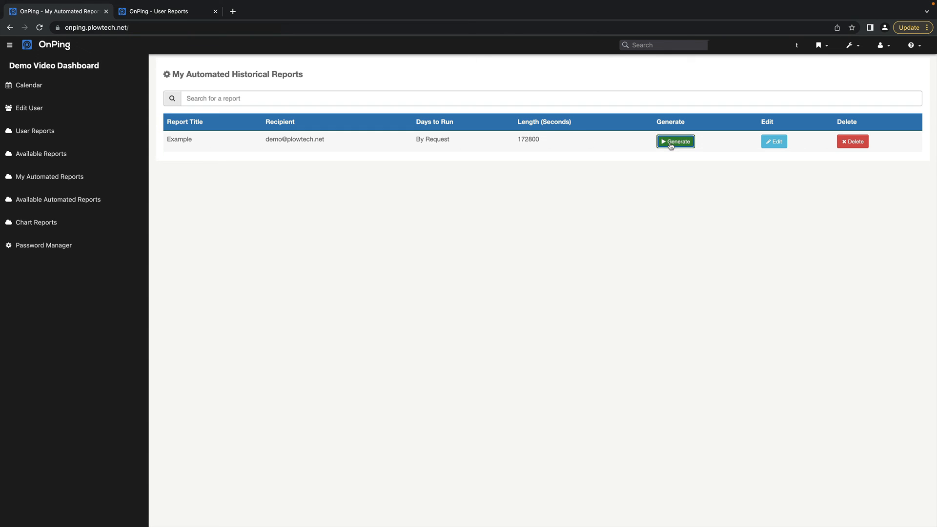